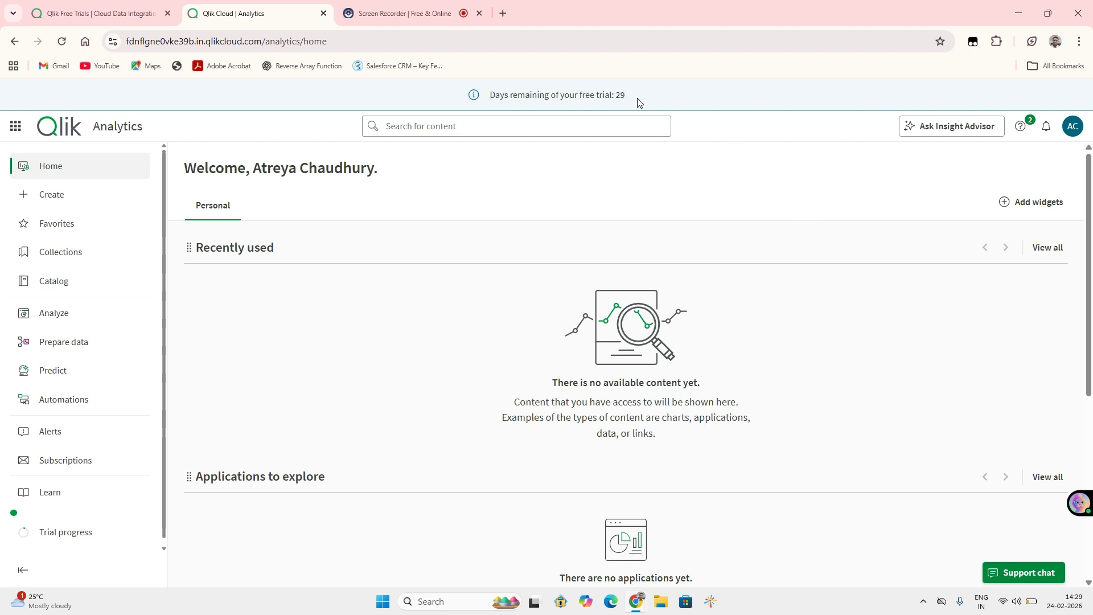
{"action": "left_click_drag", "start_coordinate": [625, 95], "coordinate": [490, 95]}
{"action": "left_click", "coordinate": [511, 143]}
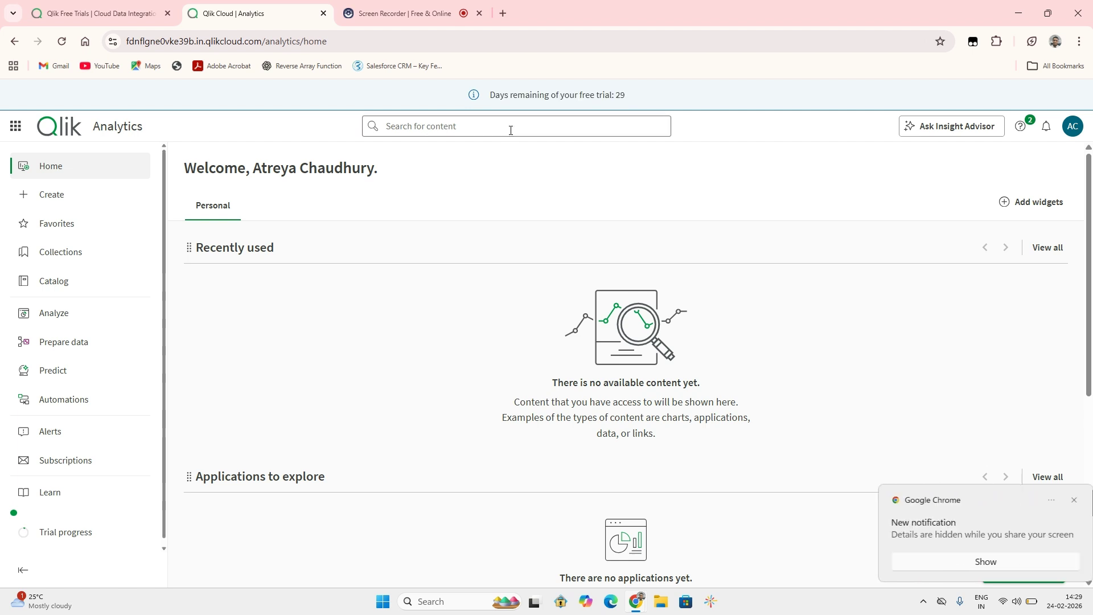
{"action": "left_click", "coordinate": [1068, 501]}
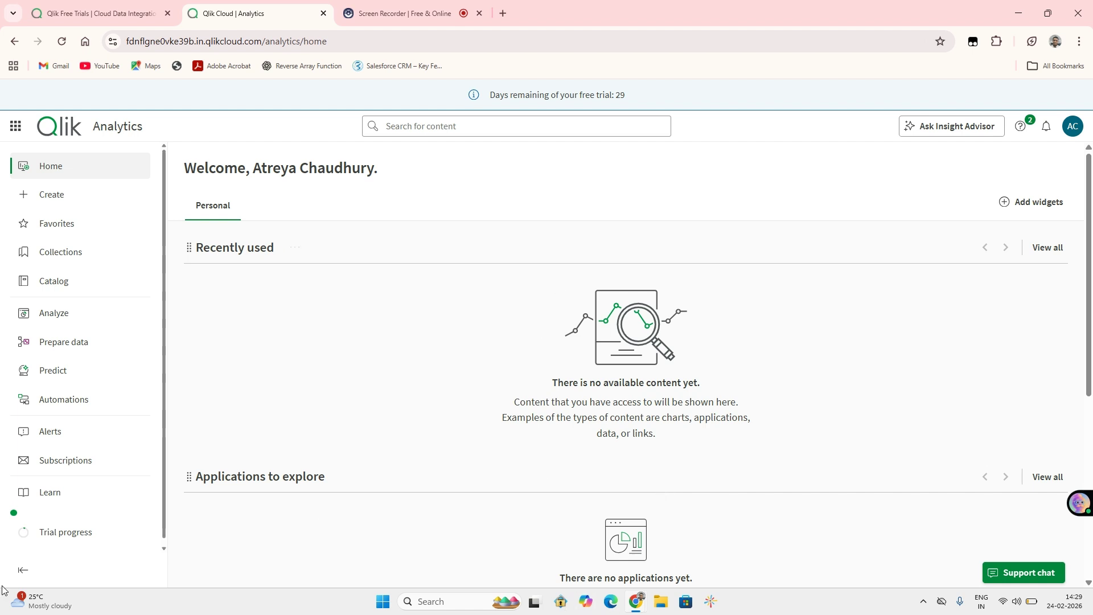
- Open the Subscriptions page and read how charts and sheets can be received by email
{"action": "left_click", "coordinate": [66, 474]}
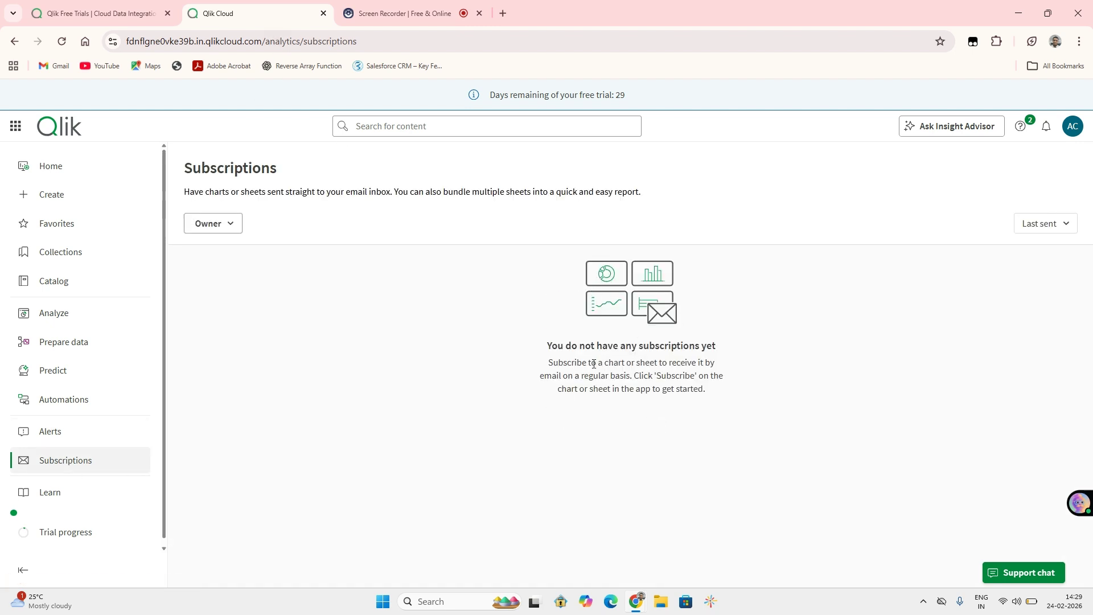
{"action": "left_click_drag", "start_coordinate": [582, 375], "coordinate": [694, 376]}
{"action": "left_click", "coordinate": [477, 441]}
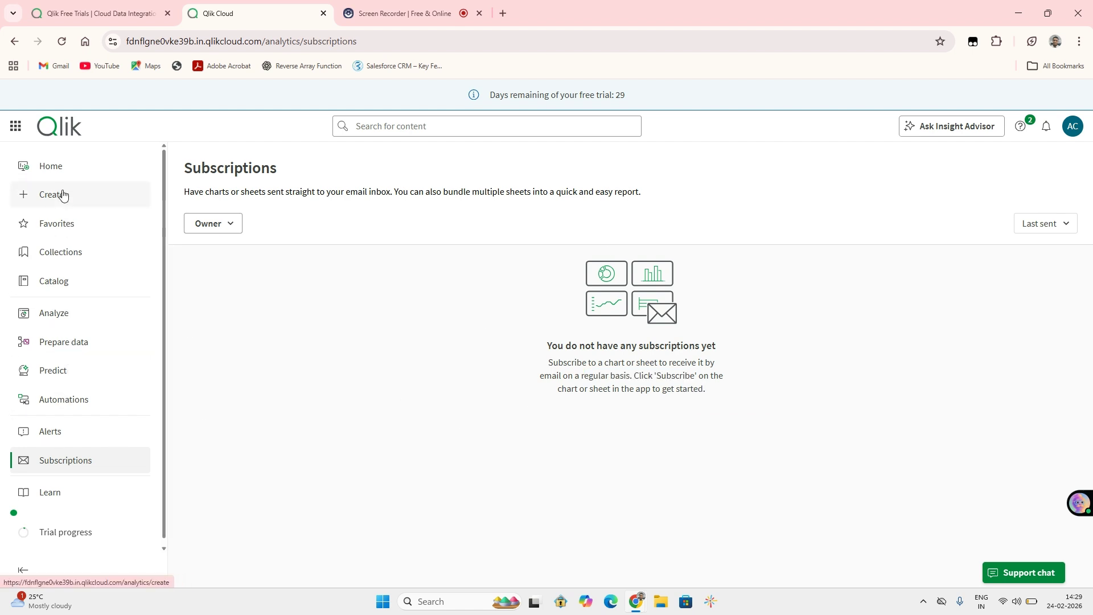
- Open the Create page, enlarge the page display and review the content types that can be created
{"action": "left_click", "coordinate": [48, 201]}
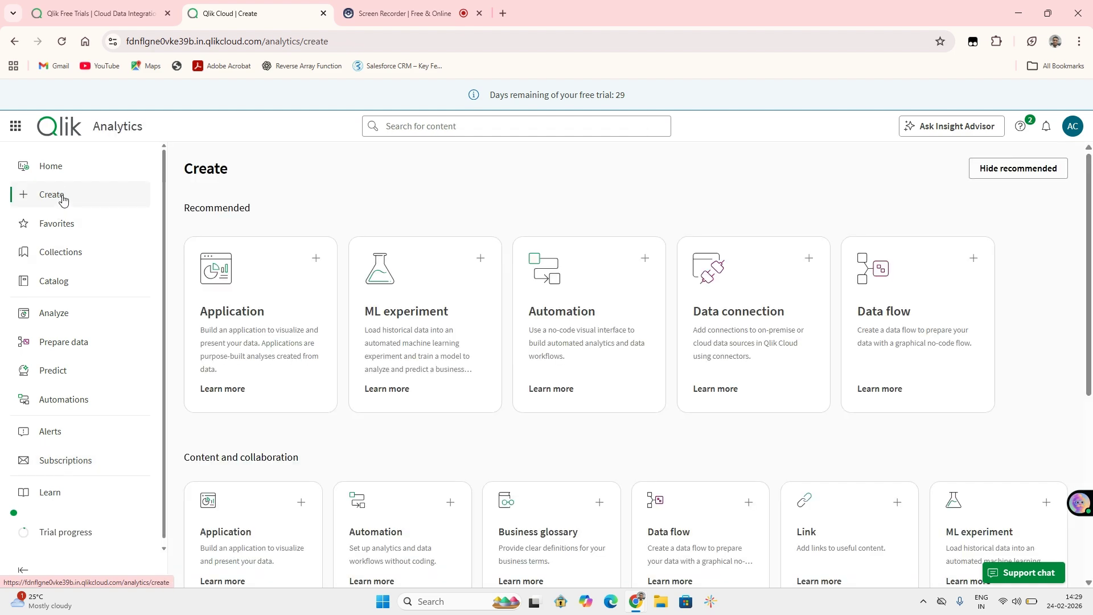
{"action": "key", "text": "ctrl+plus"}
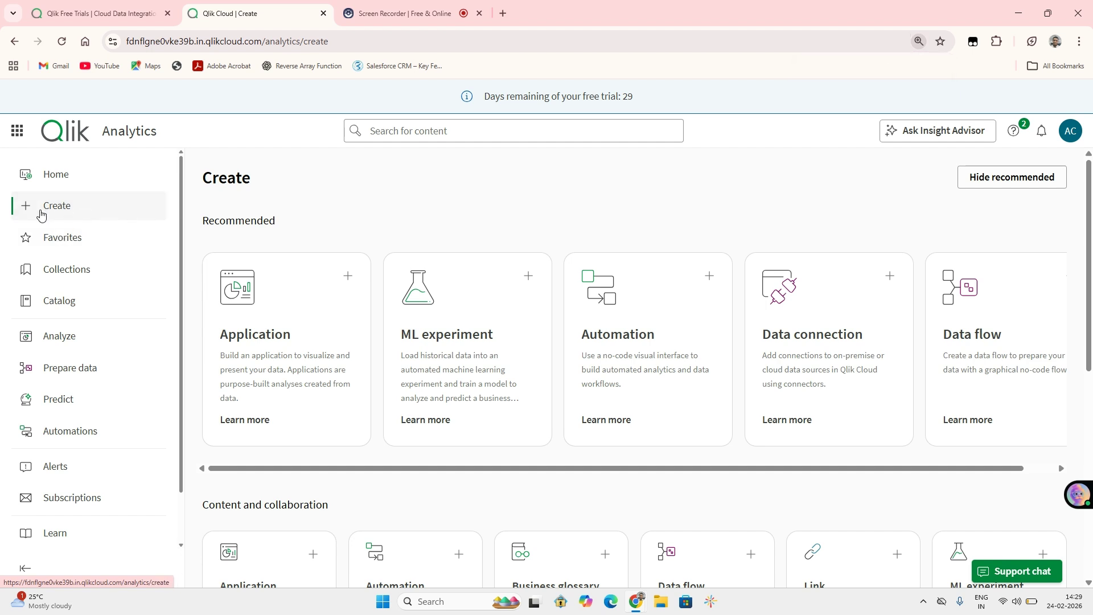
{"action": "scroll", "coordinate": [288, 300], "scroll_direction": "down", "scroll_amount": 1}
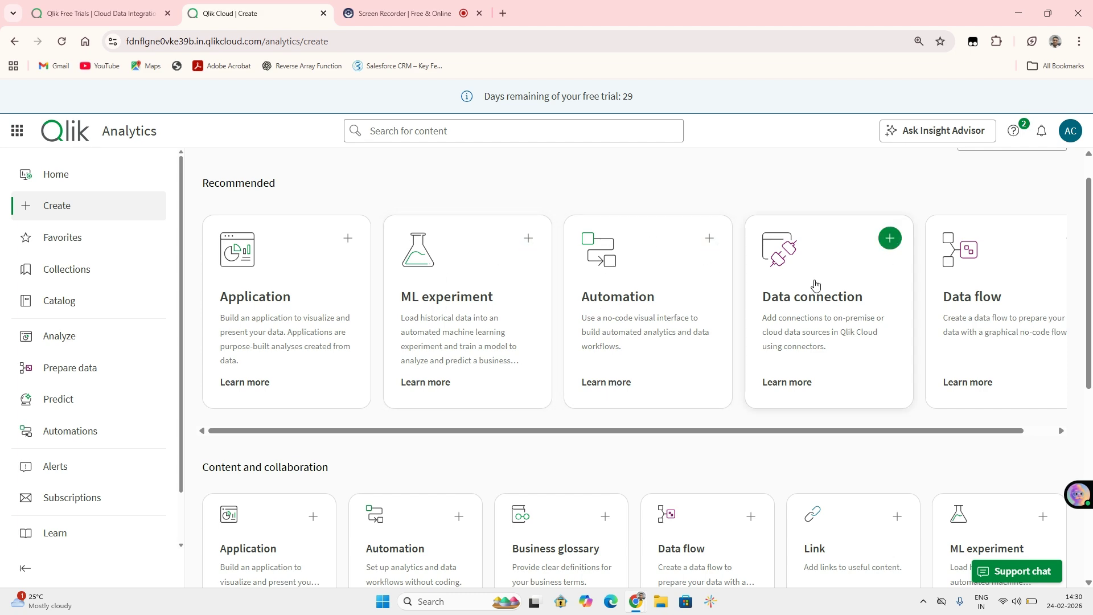
{"action": "scroll", "coordinate": [967, 301], "scroll_direction": "down", "scroll_amount": 3}
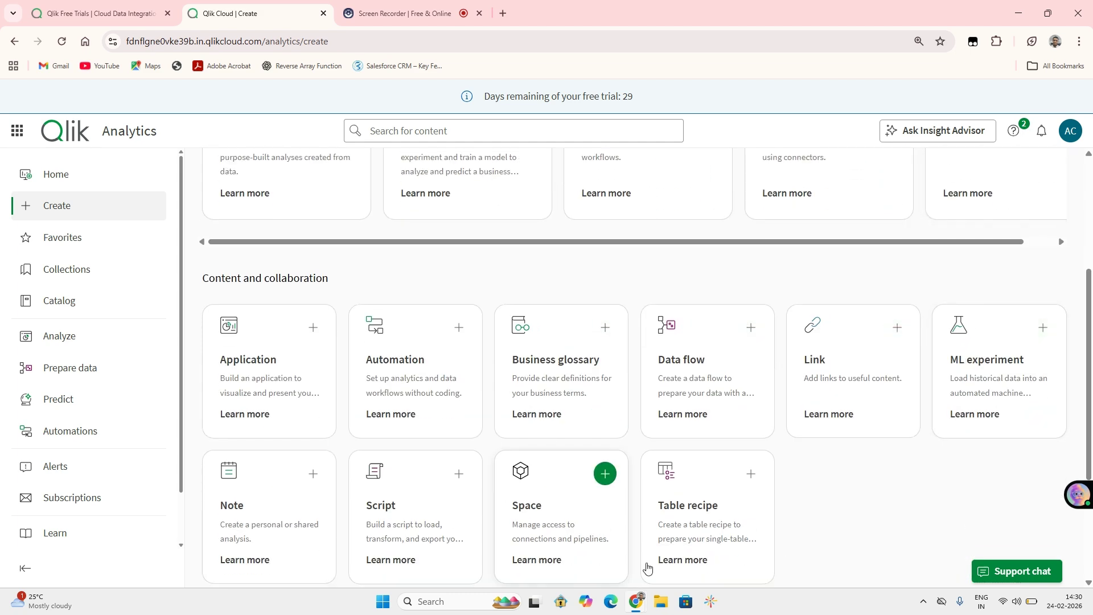
{"action": "scroll", "coordinate": [372, 478], "scroll_direction": "up", "scroll_amount": 4}
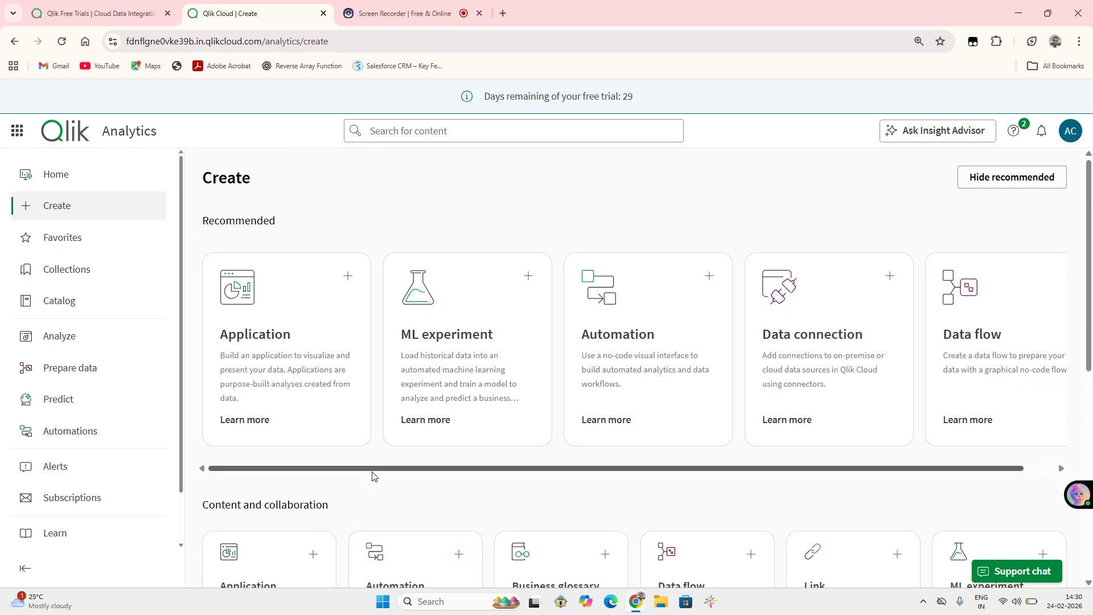
- Create a new application named first_app in the Personal space, with Open application enabled
{"action": "left_click", "coordinate": [262, 355]}
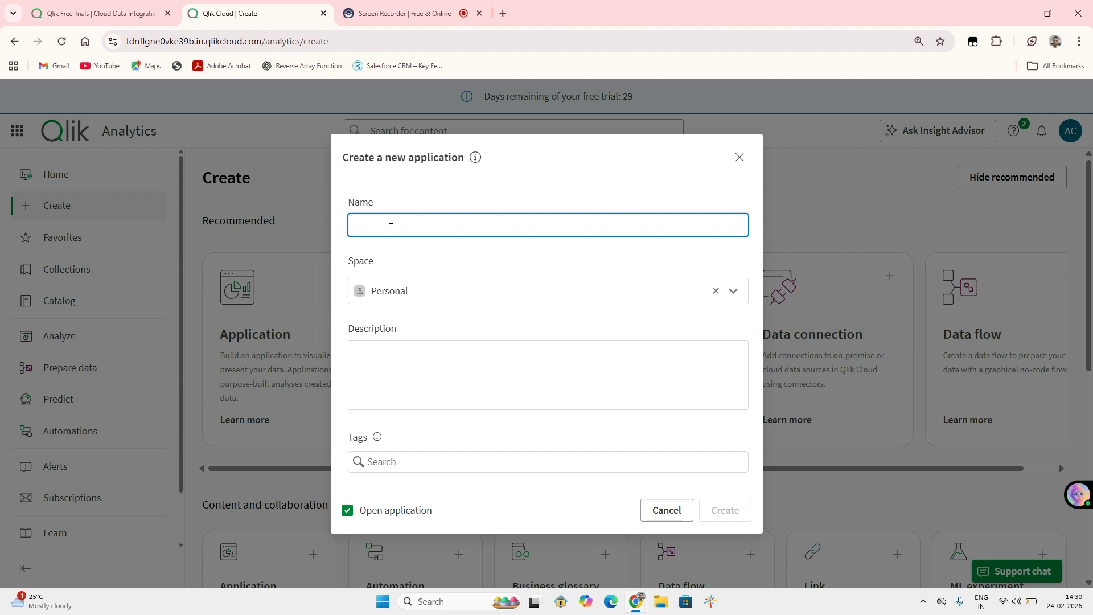
{"action": "type", "text": "first_app"}
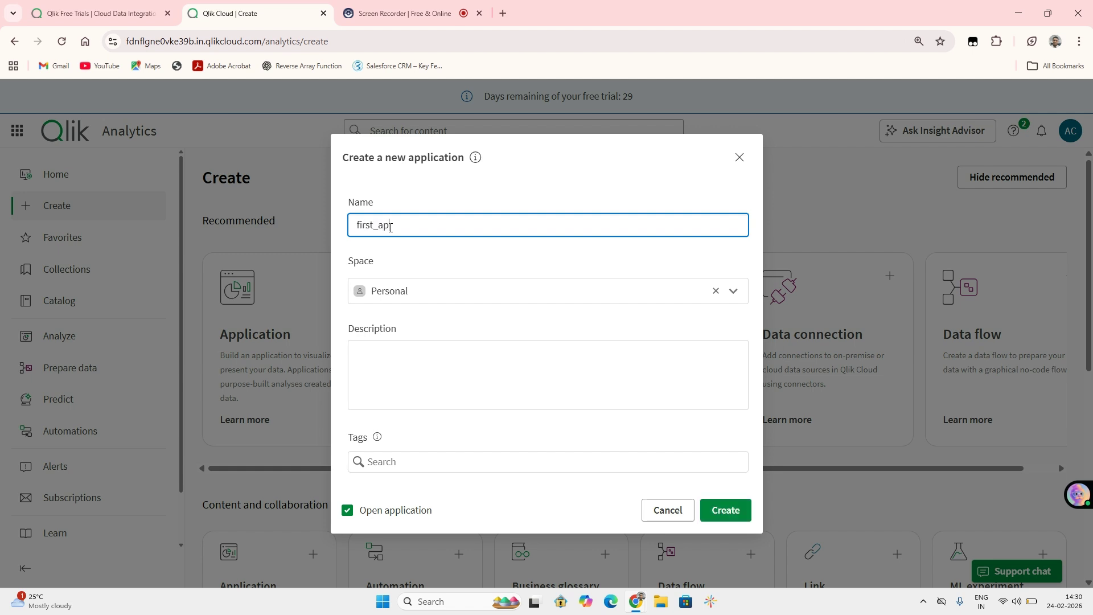
{"action": "left_click", "coordinate": [632, 299]}
{"action": "left_click", "coordinate": [735, 295]}
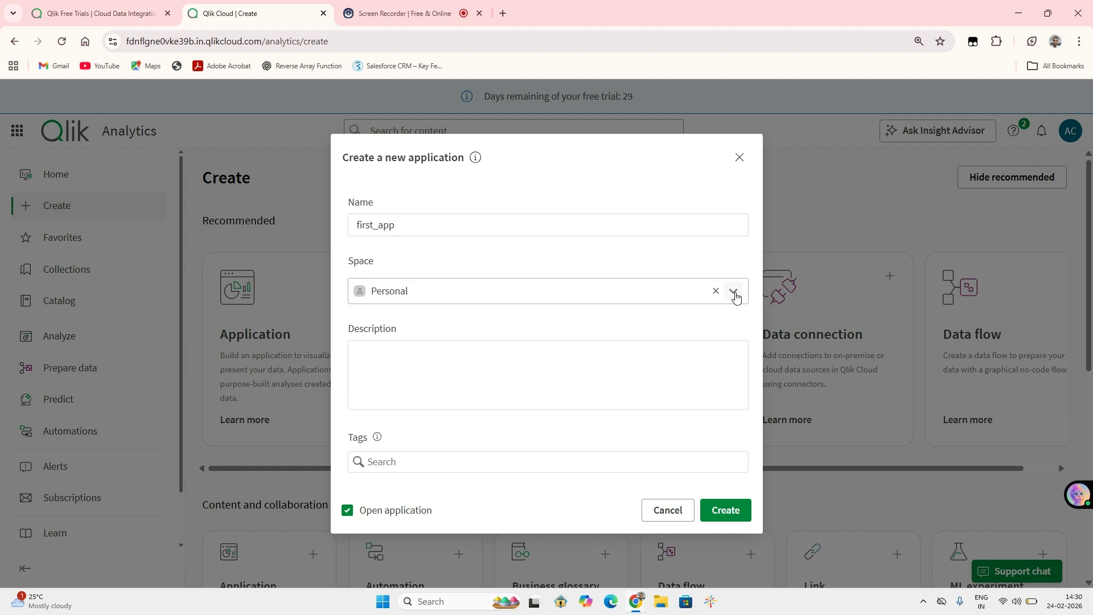
{"action": "left_click", "coordinate": [546, 322]}
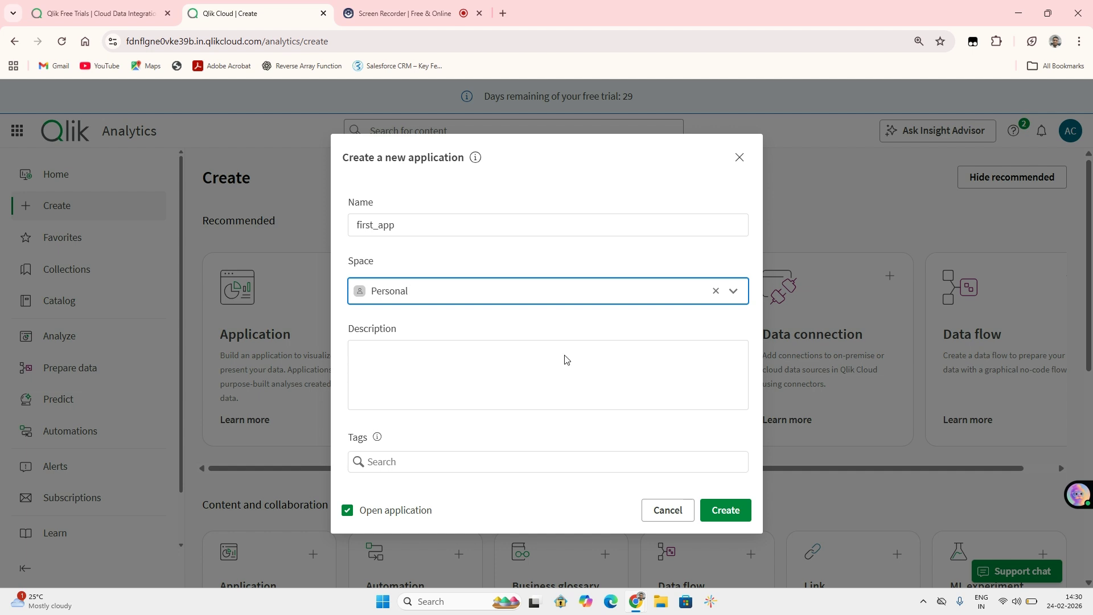
{"action": "left_click", "coordinate": [721, 517]}
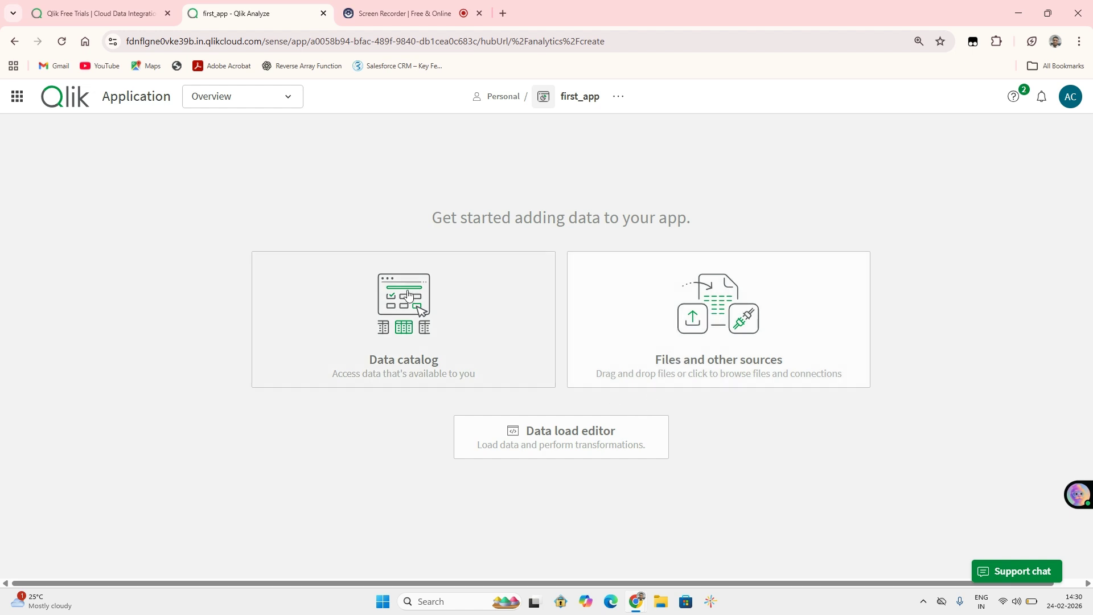
- Search the web for "data world" in a new browser tab, open the data.world site and dismiss its cookie notice
{"action": "left_click", "coordinate": [502, 12]}
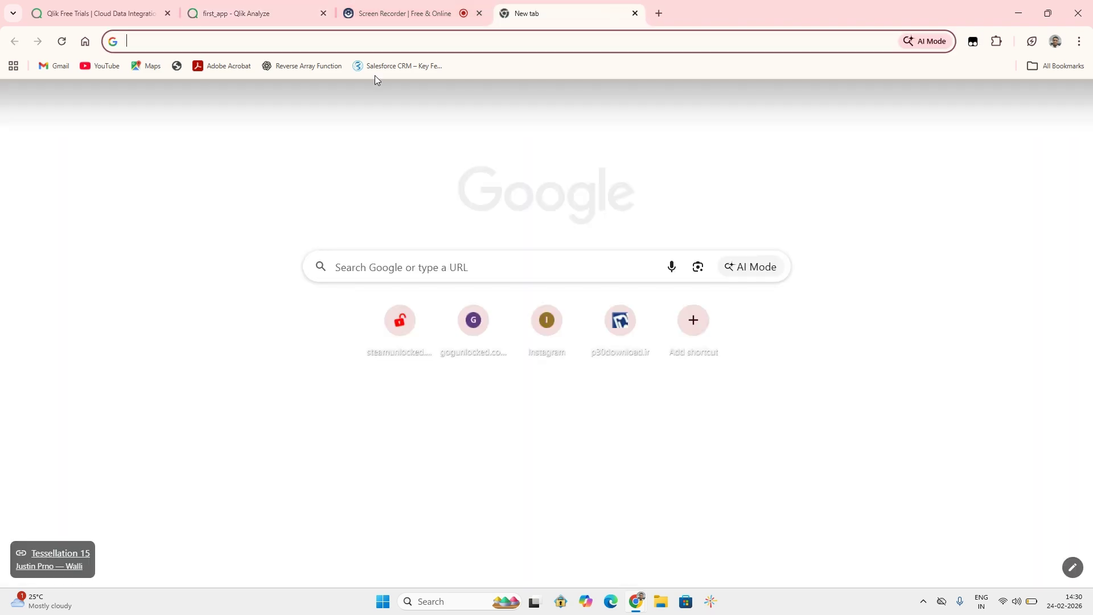
{"action": "type", "text": "data "}
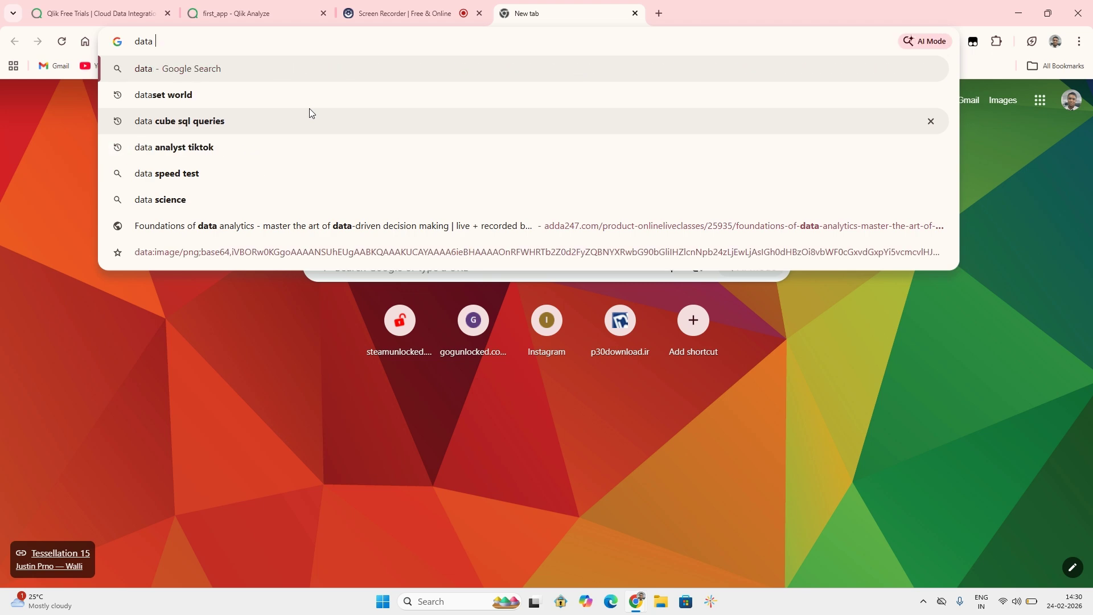
{"action": "type", "text": "world"}
{"action": "key", "text": "Return"}
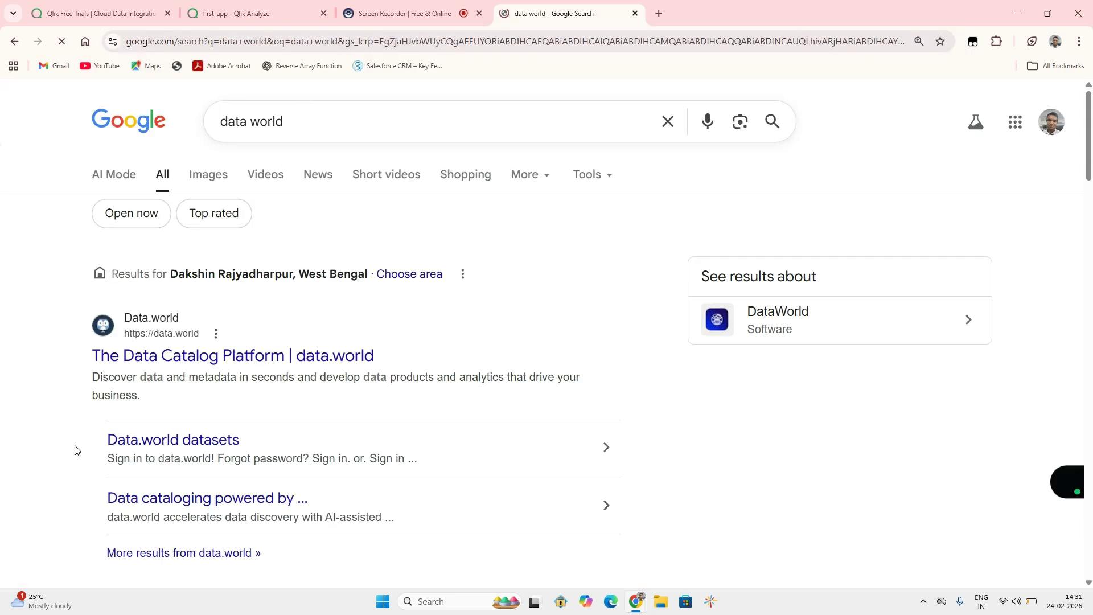
{"action": "left_click", "coordinate": [174, 363]}
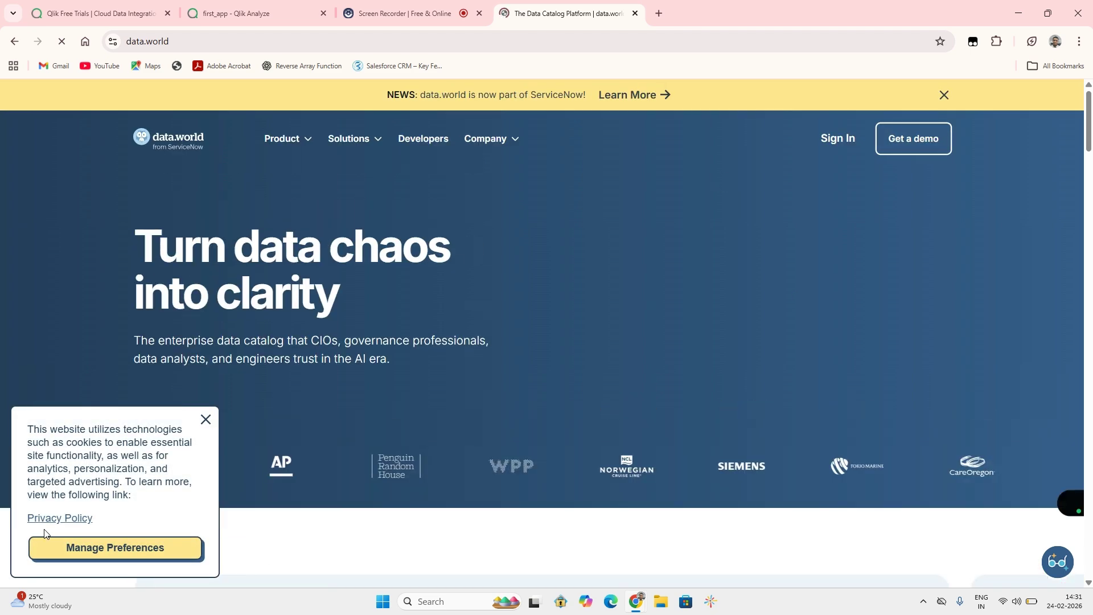
{"action": "left_click", "coordinate": [207, 421]}
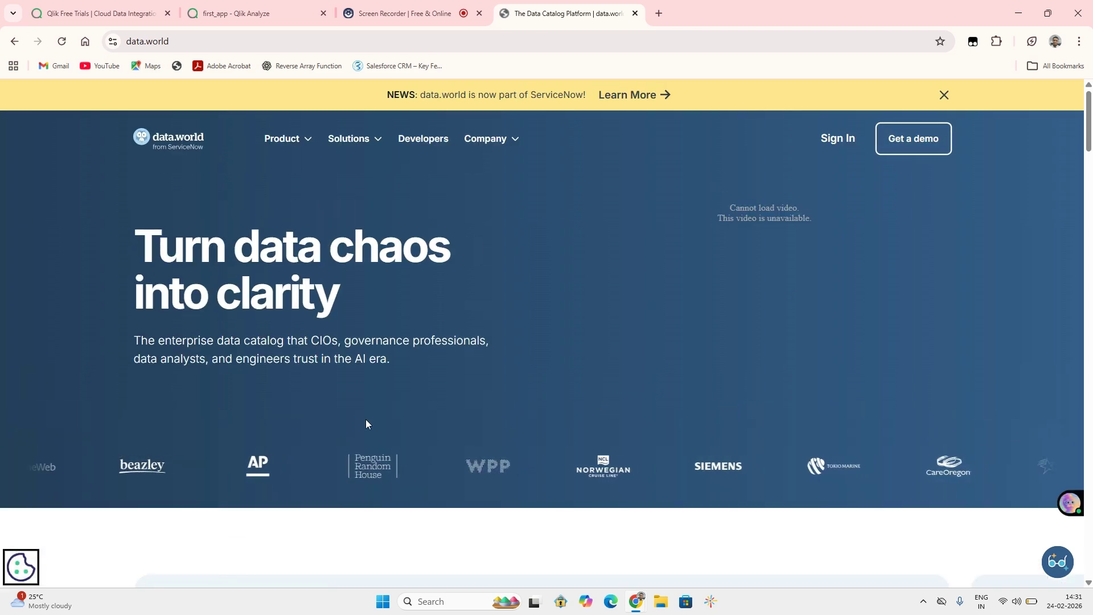
- Look through the data.world home page for information about its data catalog offering
{"action": "scroll", "coordinate": [365, 419], "scroll_direction": "down", "scroll_amount": 7}
{"action": "scroll", "coordinate": [366, 423], "scroll_direction": "down", "scroll_amount": 3}
{"action": "scroll", "coordinate": [365, 423], "scroll_direction": "up", "scroll_amount": 1}
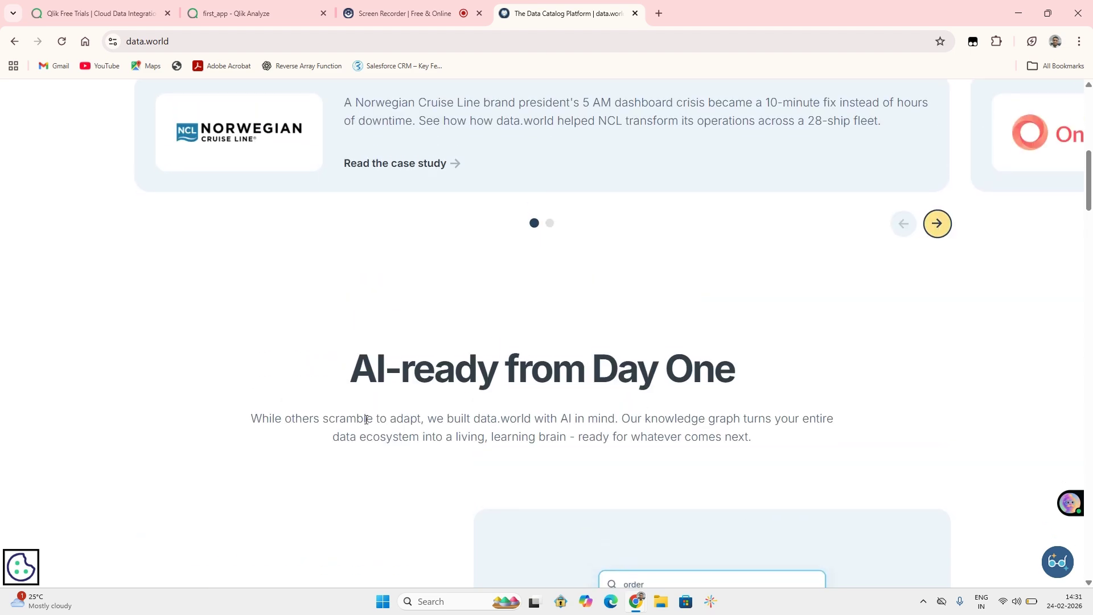
{"action": "scroll", "coordinate": [365, 423], "scroll_direction": "down", "scroll_amount": 12}
{"action": "scroll", "coordinate": [366, 424], "scroll_direction": "down", "scroll_amount": 10}
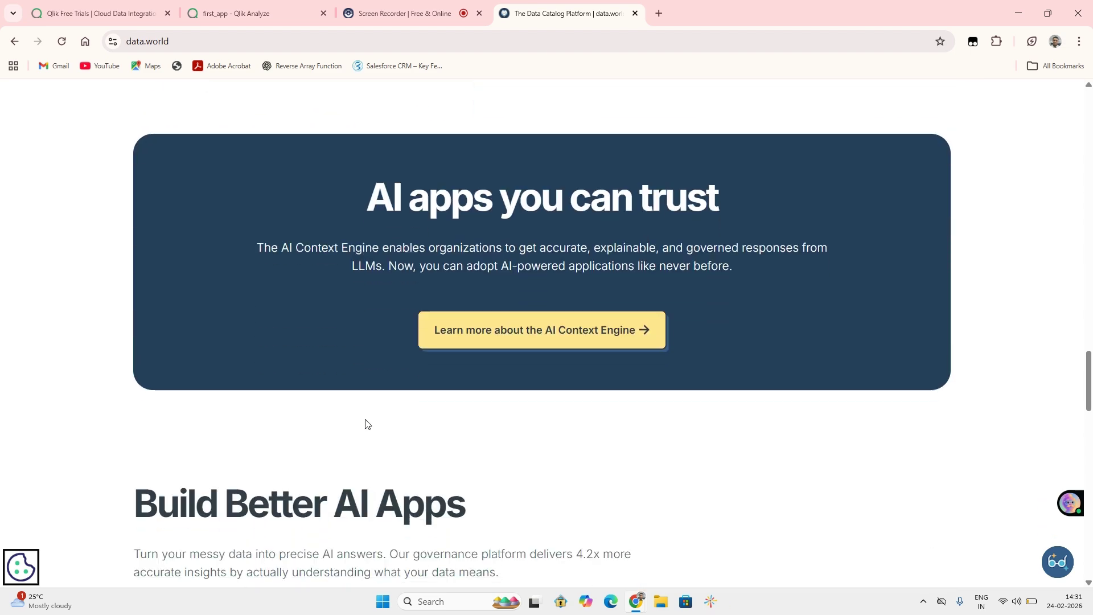
{"action": "scroll", "coordinate": [365, 424], "scroll_direction": "up", "scroll_amount": 11}
{"action": "scroll", "coordinate": [537, 217], "scroll_direction": "up", "scroll_amount": 20}
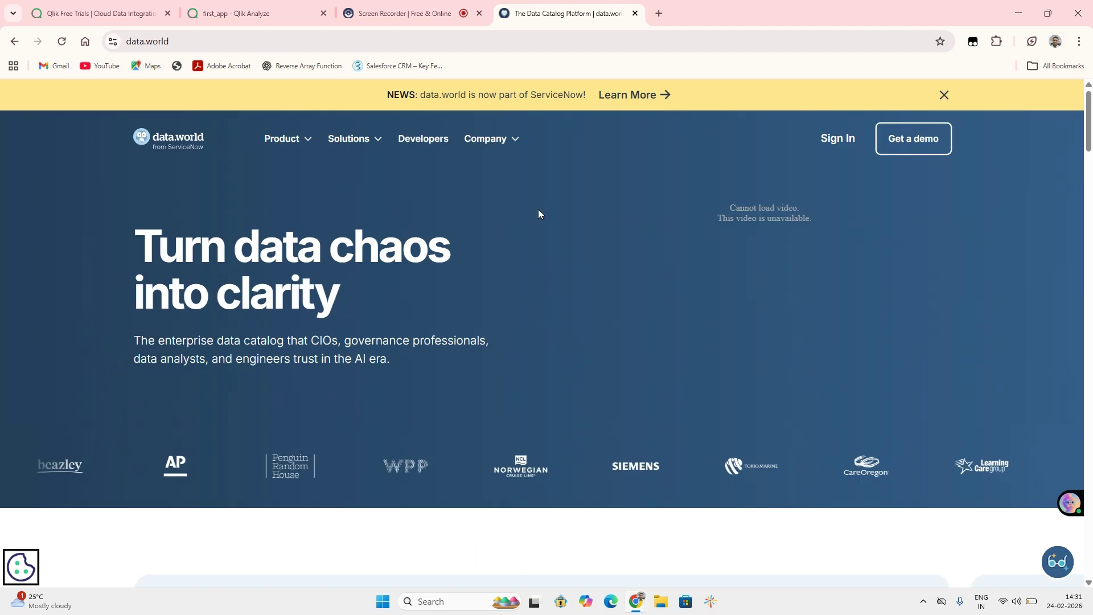
- Return to first_app and inspect its options for uploading files and connecting data sources, closing them without adding data
{"action": "left_click", "coordinate": [275, 9]}
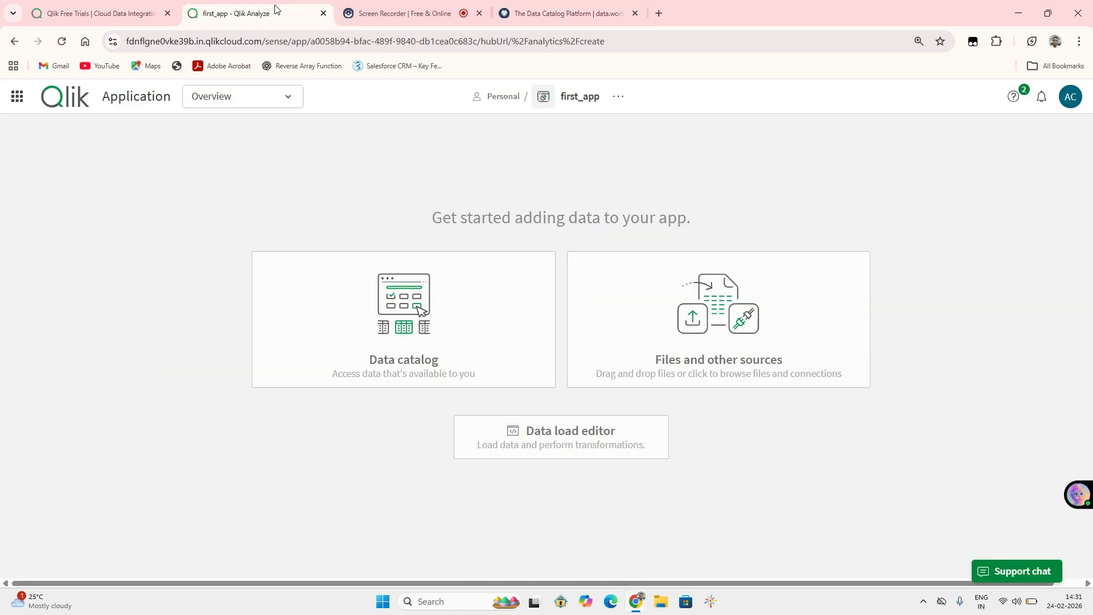
{"action": "left_click", "coordinate": [662, 340]}
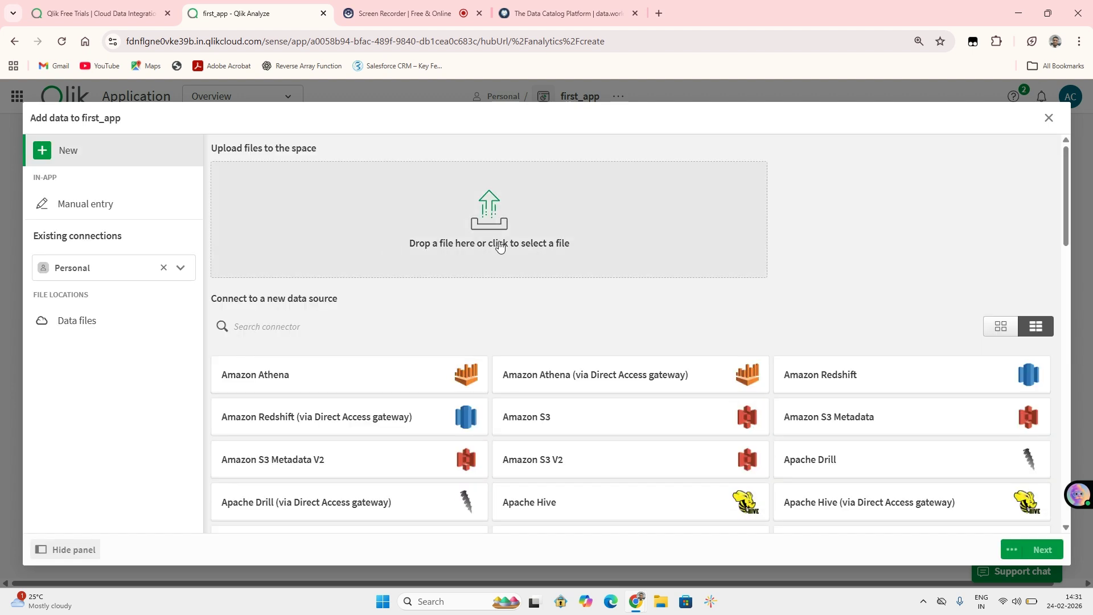
{"action": "left_click", "coordinate": [499, 246]}
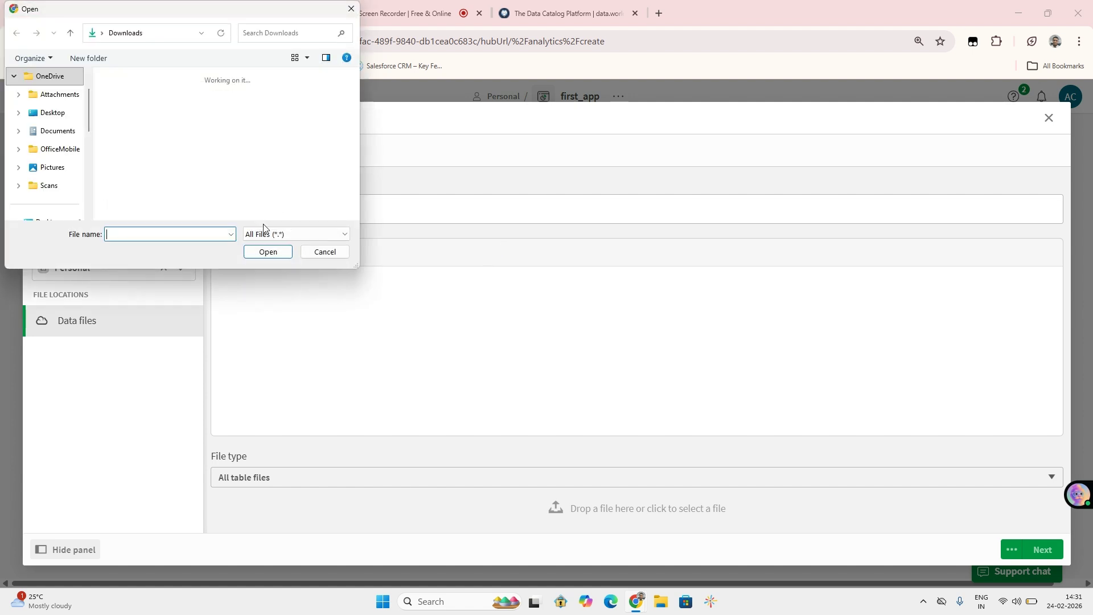
{"action": "left_click", "coordinate": [334, 255]}
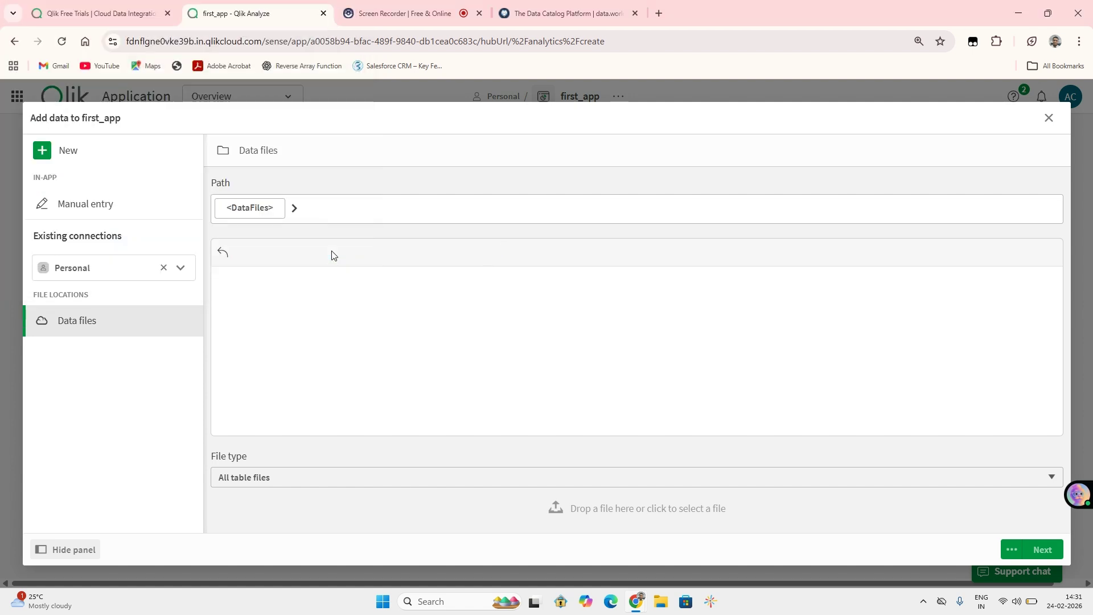
{"action": "left_click", "coordinate": [1049, 118]}
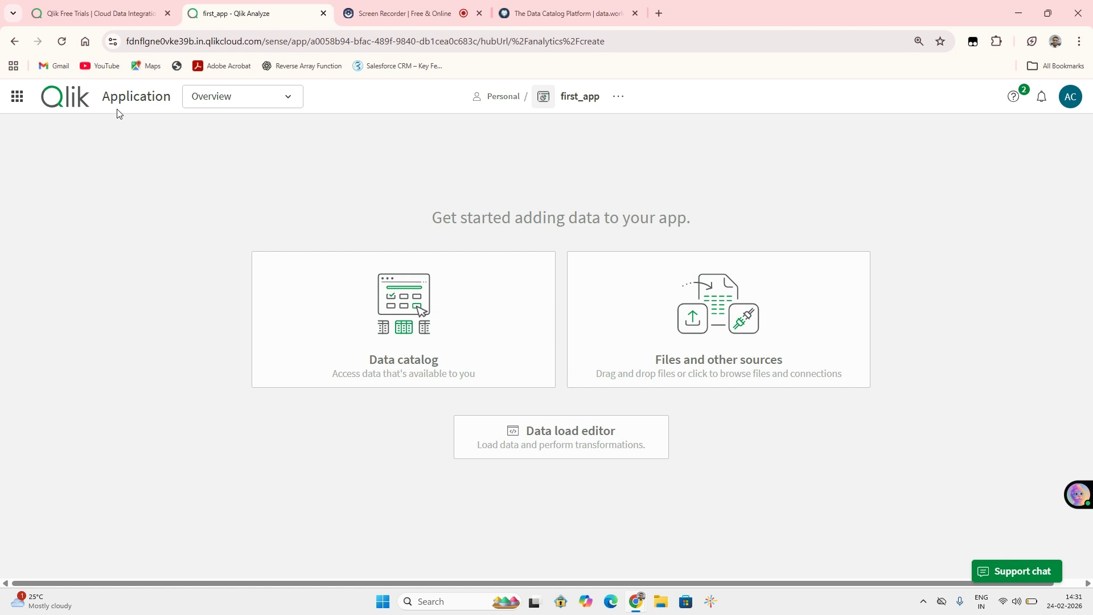
- Leave first_app and go to the Analytics home page
{"action": "left_click", "coordinate": [17, 96]}
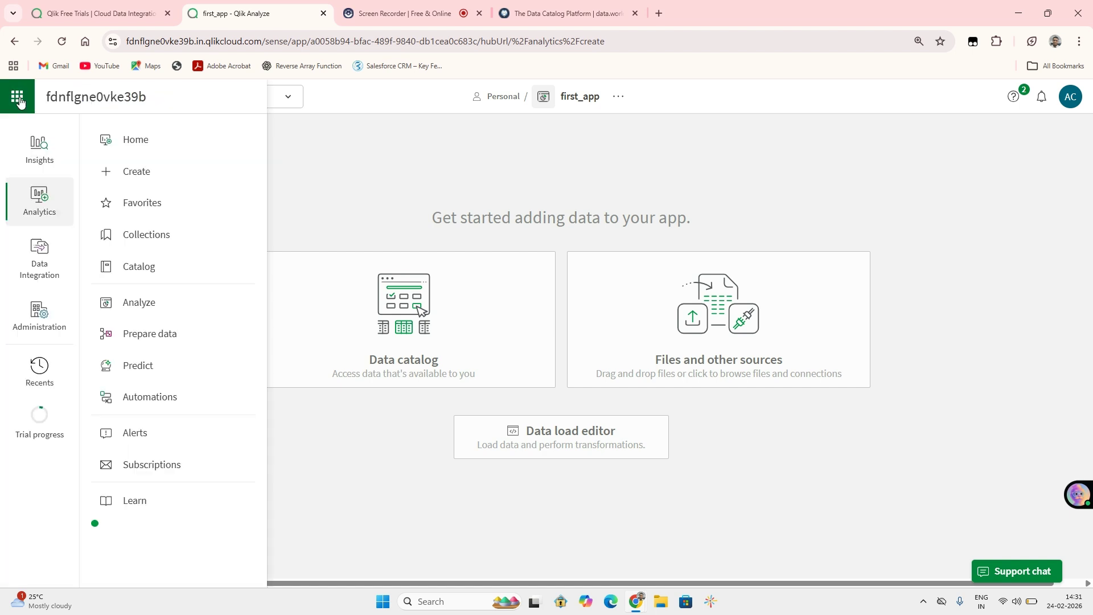
{"action": "left_click", "coordinate": [125, 139]}
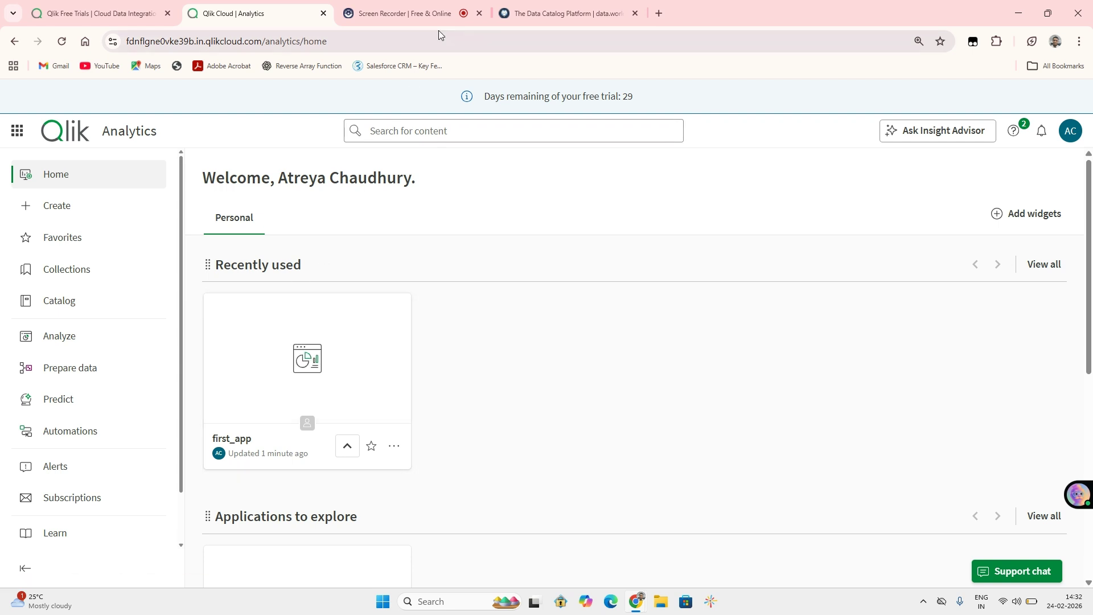
{"action": "mouse_move", "coordinate": [436, 4]}
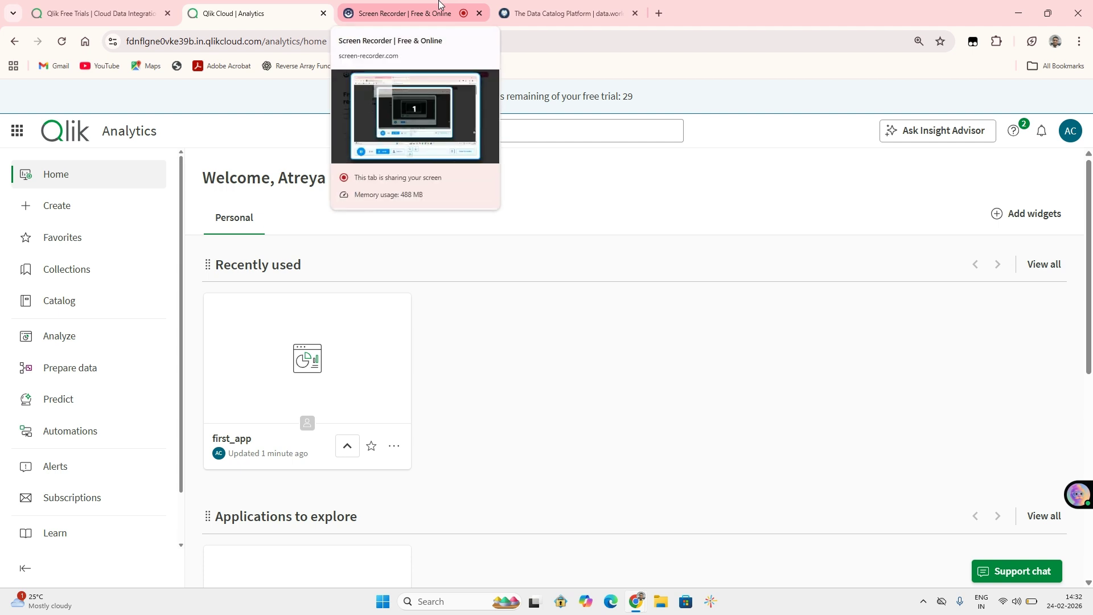
{"action": "left_click", "coordinate": [428, 5]}
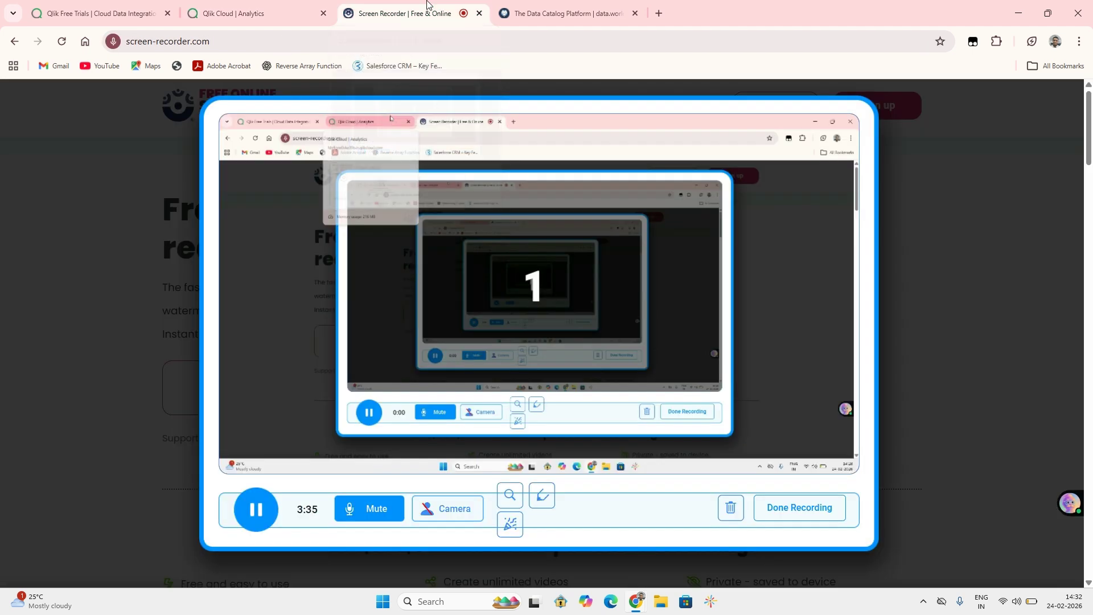